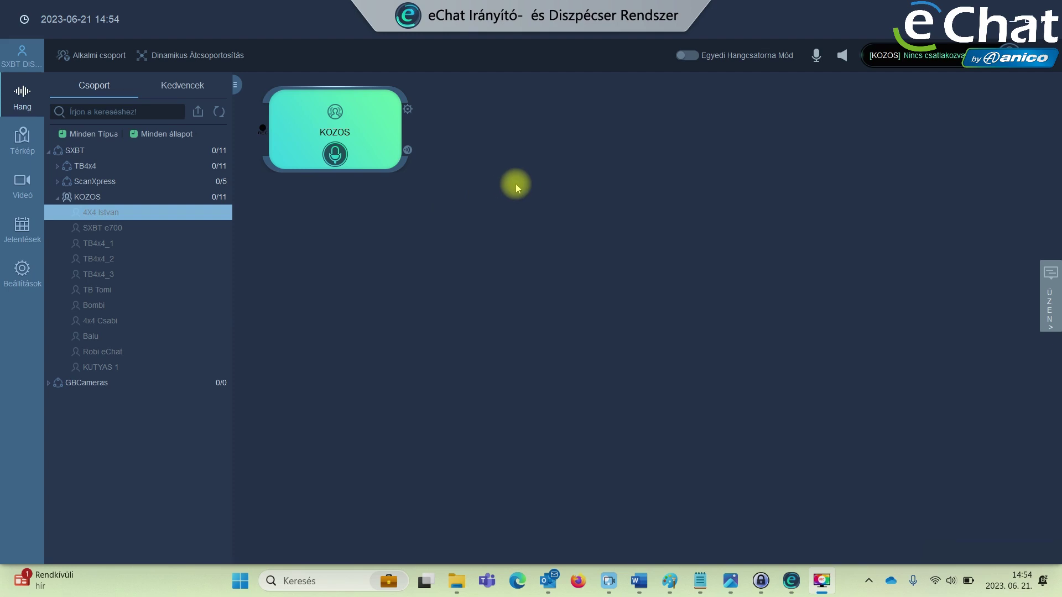
- Turn on recording (Felvétel) for the KOZOS group channel and switch it off again
{"action": "left_click", "coordinate": [408, 111]}
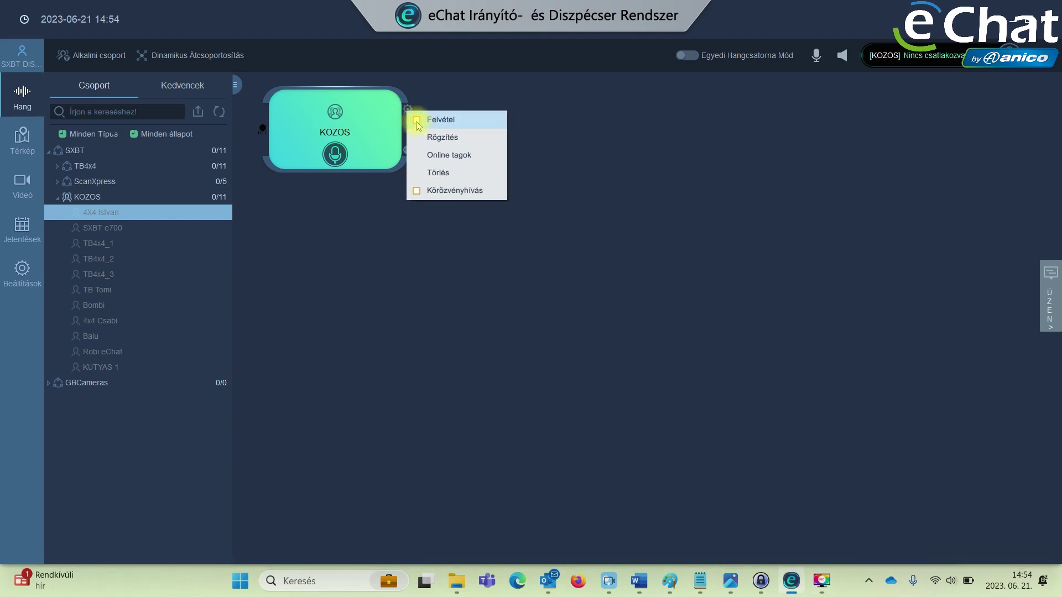
{"action": "left_click", "coordinate": [417, 122]}
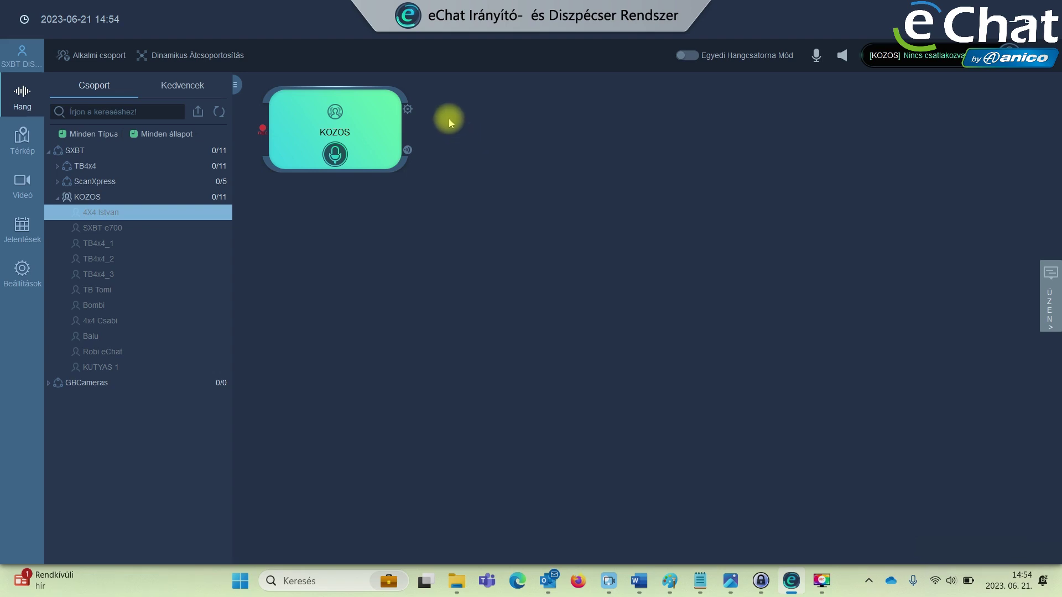
{"action": "left_click", "coordinate": [408, 110]}
{"action": "left_click", "coordinate": [415, 117]}
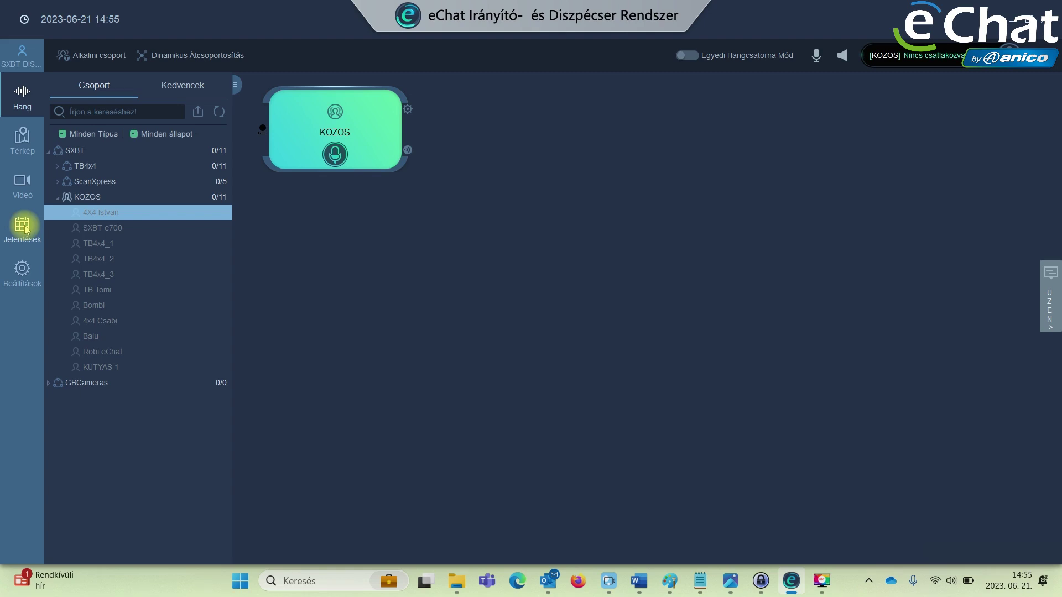
{"action": "left_click", "coordinate": [23, 227]}
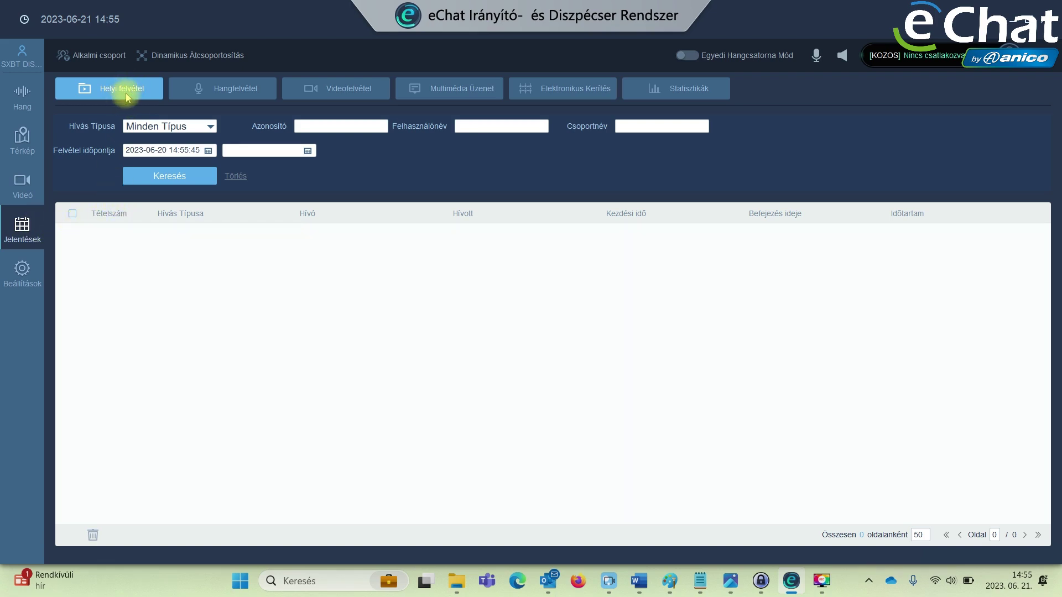
{"action": "left_click", "coordinate": [228, 93]}
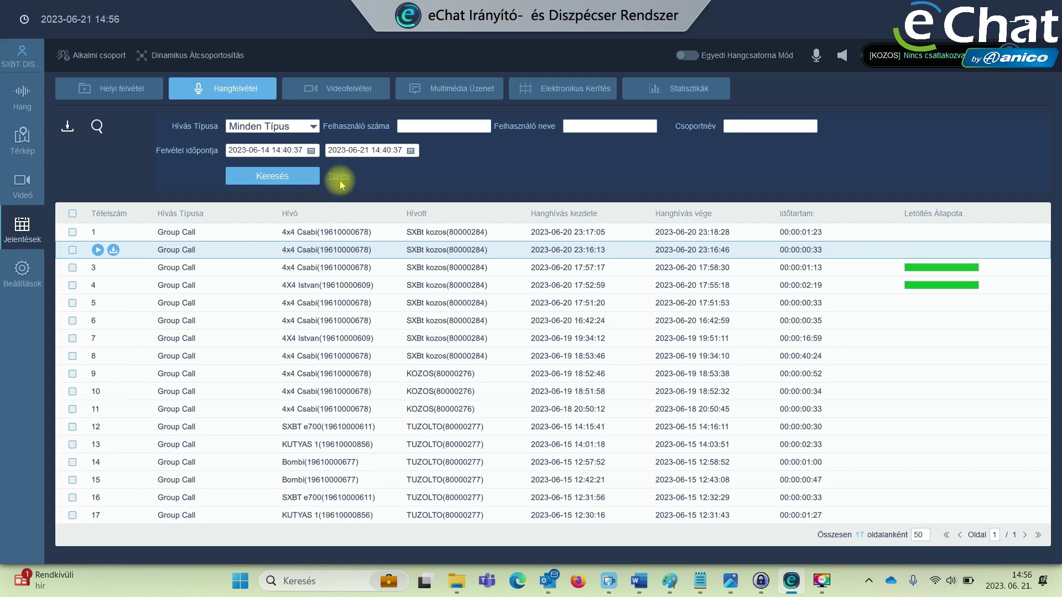
{"action": "left_click", "coordinate": [311, 151]}
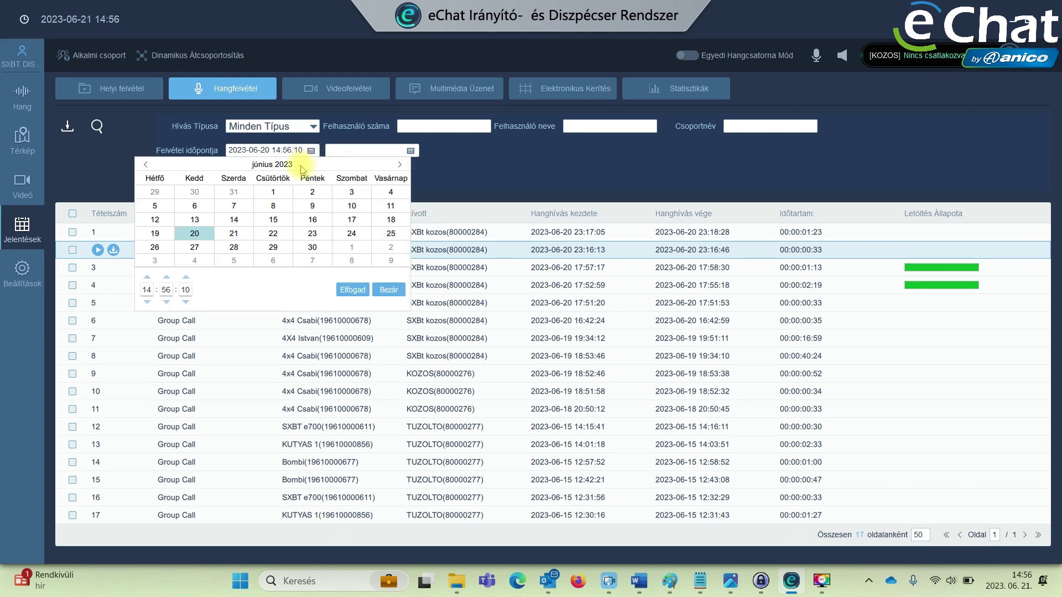
{"action": "left_click", "coordinate": [201, 220]}
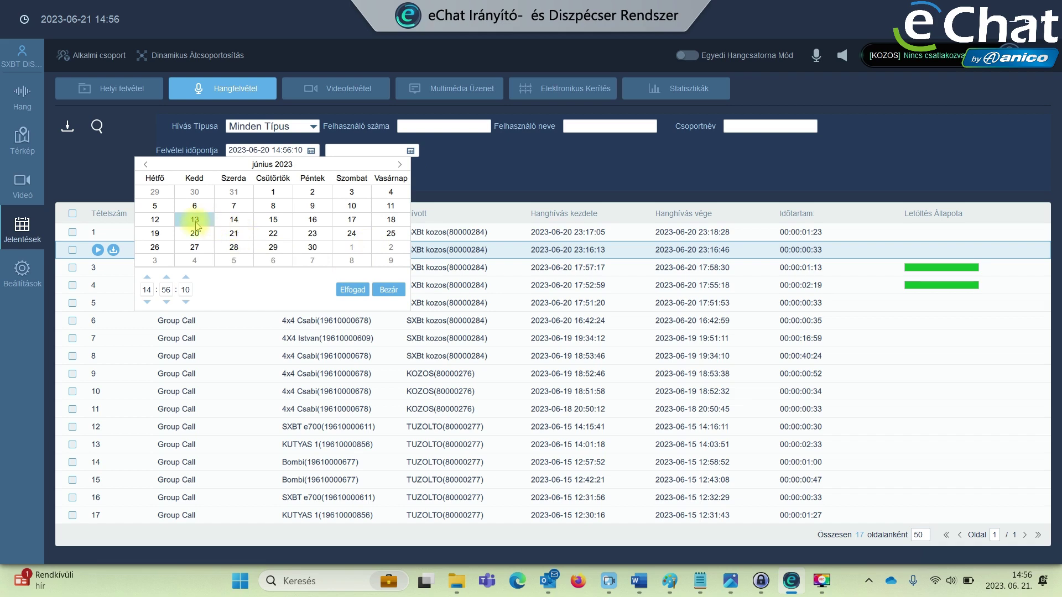
{"action": "left_click", "coordinate": [353, 290]}
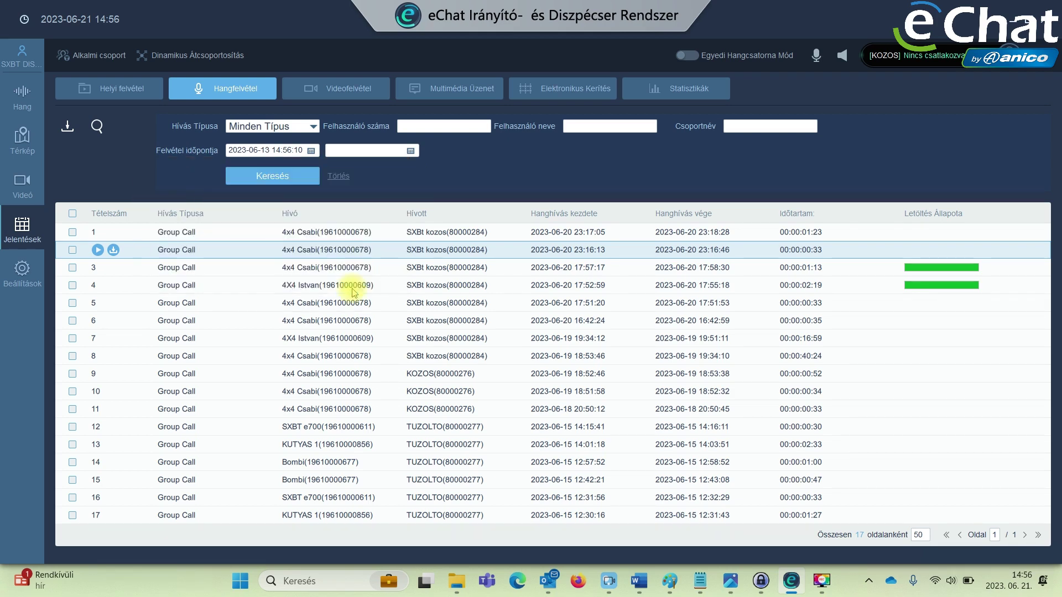
{"action": "left_click", "coordinate": [410, 151]}
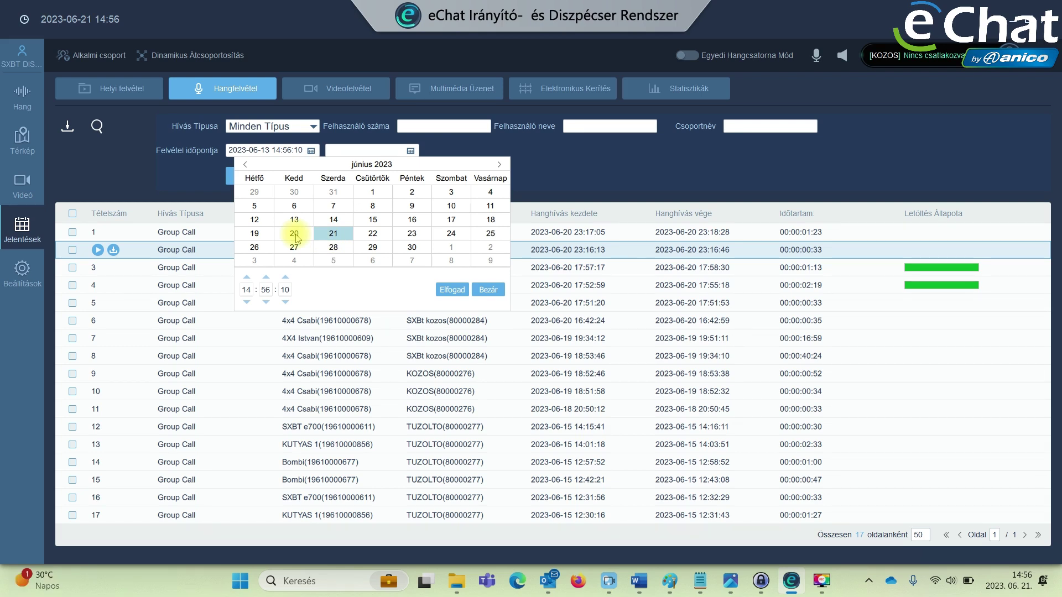
{"action": "left_click", "coordinate": [453, 291]}
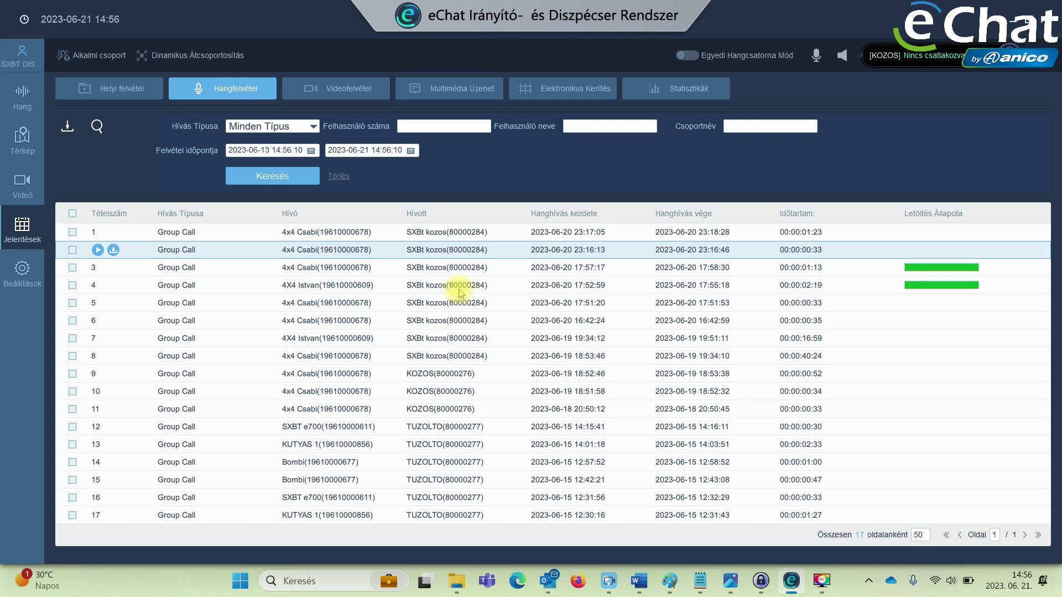
{"action": "left_click", "coordinate": [277, 178]}
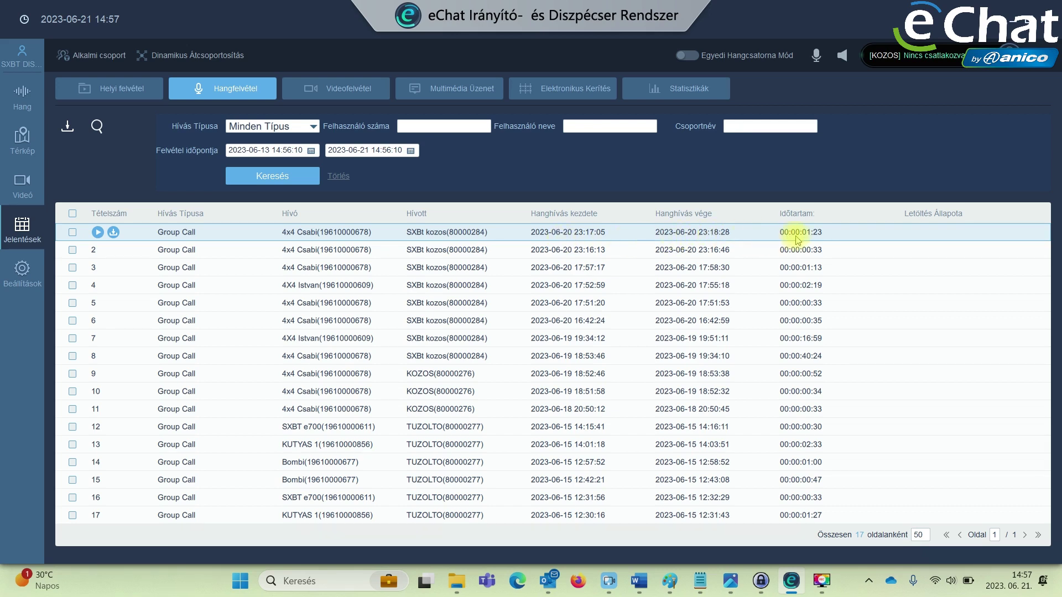
- Open the call recording in row 1 for playback and play its first two messages
{"action": "left_click", "coordinate": [98, 233]}
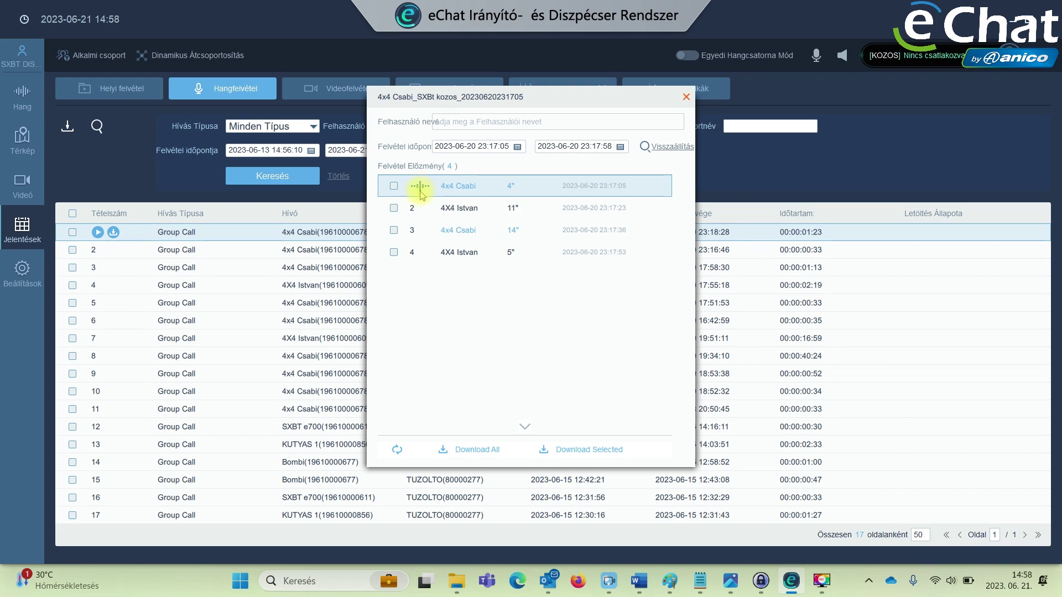
{"action": "left_click", "coordinate": [419, 209]}
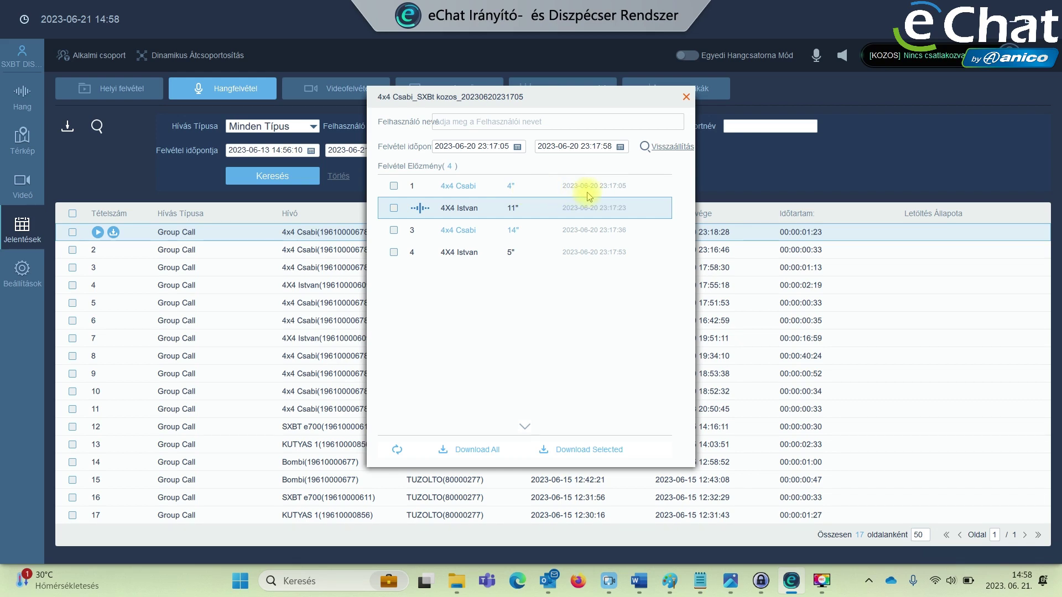
{"action": "left_click", "coordinate": [468, 454]}
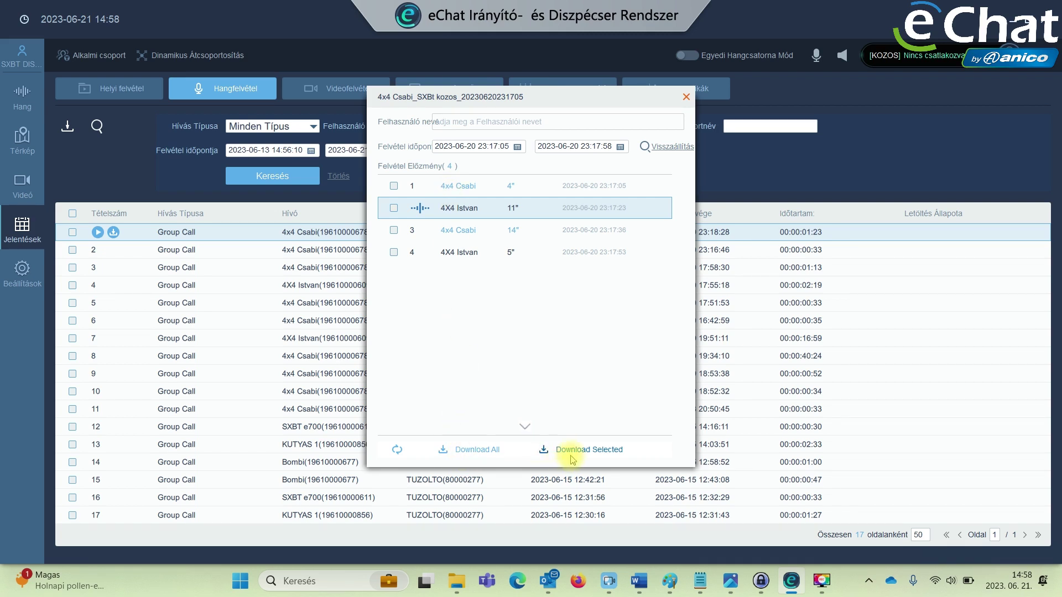
- Select the first three messages of the call recording and start downloading only the selected ones
{"action": "left_click", "coordinate": [394, 186]}
{"action": "left_click", "coordinate": [394, 208]}
{"action": "left_click", "coordinate": [393, 230]}
{"action": "left_click", "coordinate": [590, 451]}
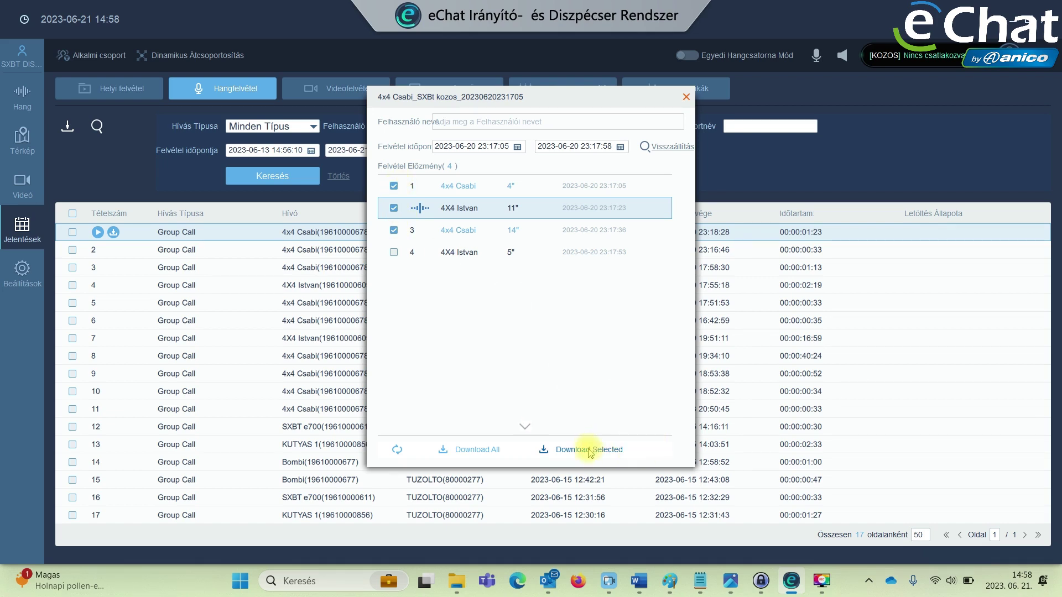
{"action": "left_click", "coordinate": [589, 451]}
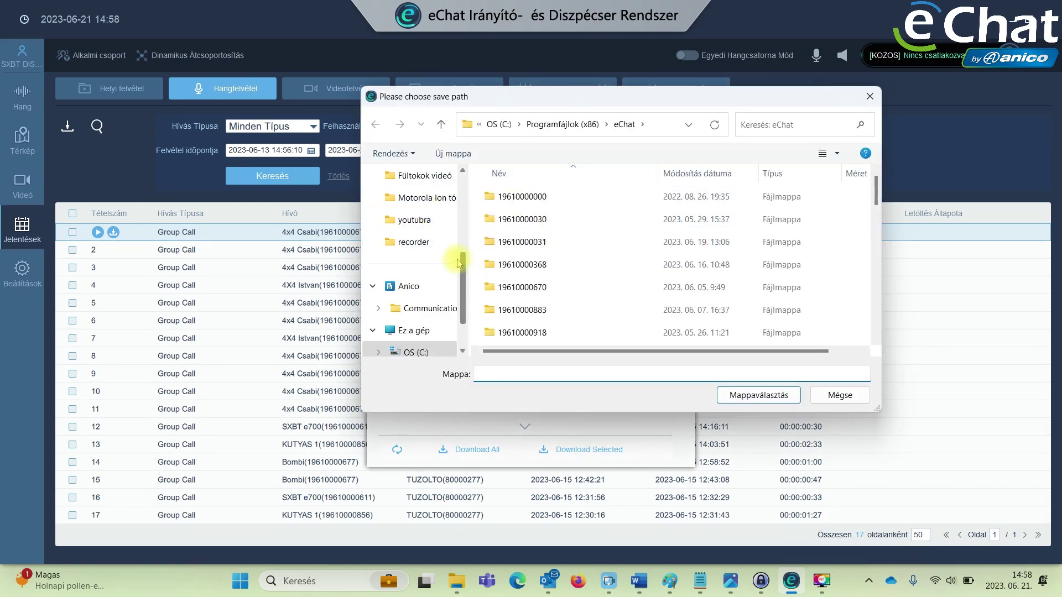
- Save the selected messages to the Felvétel folder on DATA (D:) and close the recording's playback window
{"action": "left_click_drag", "start_coordinate": [458, 263], "coordinate": [463, 286]}
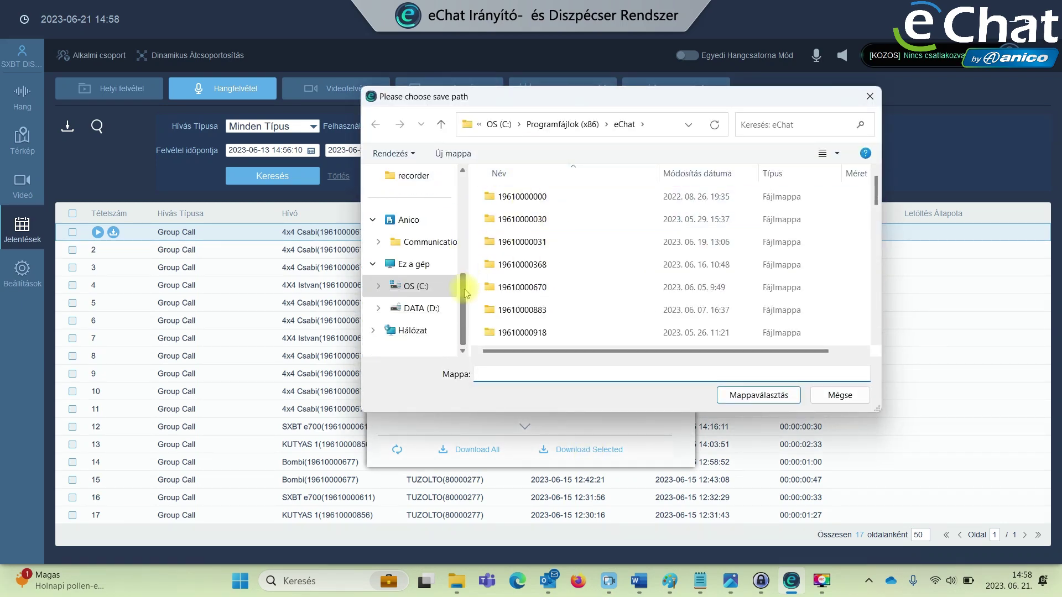
{"action": "left_click", "coordinate": [433, 309]}
{"action": "left_click", "coordinate": [522, 290]}
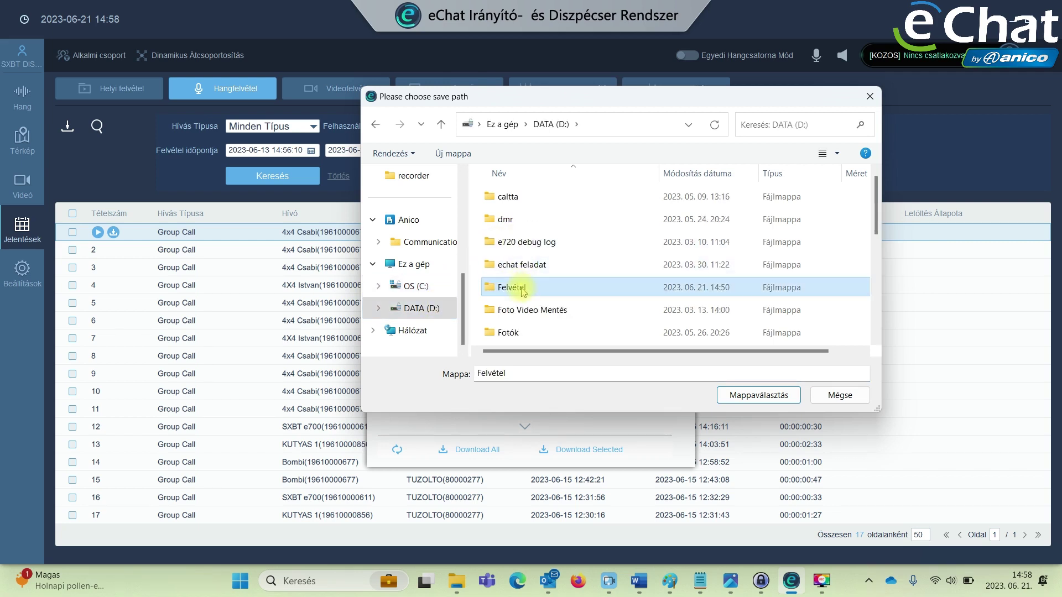
{"action": "double_click", "coordinate": [521, 288]}
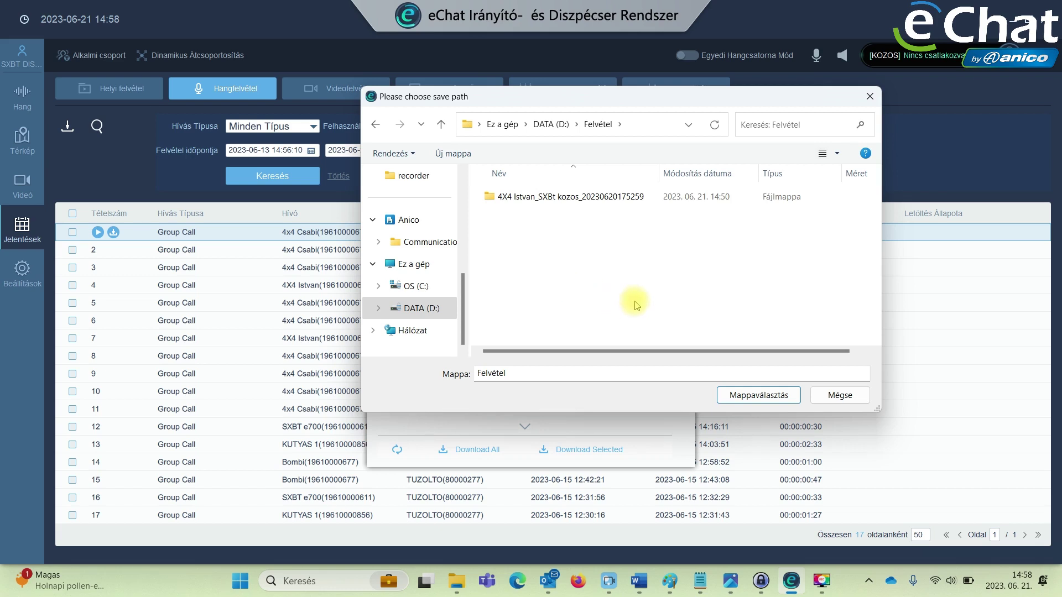
{"action": "left_click", "coordinate": [760, 396]}
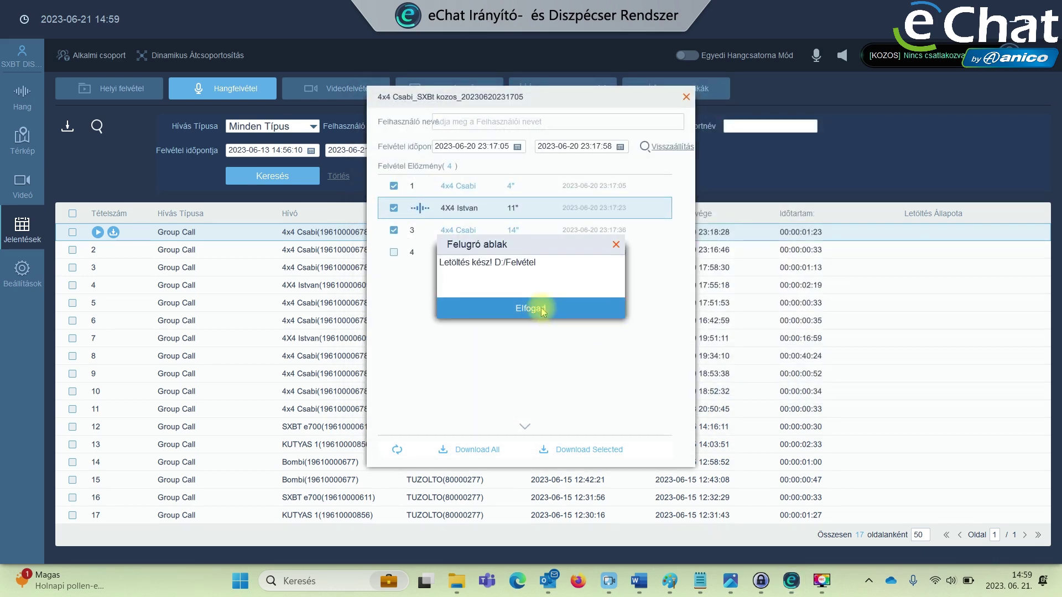
{"action": "left_click", "coordinate": [546, 313]}
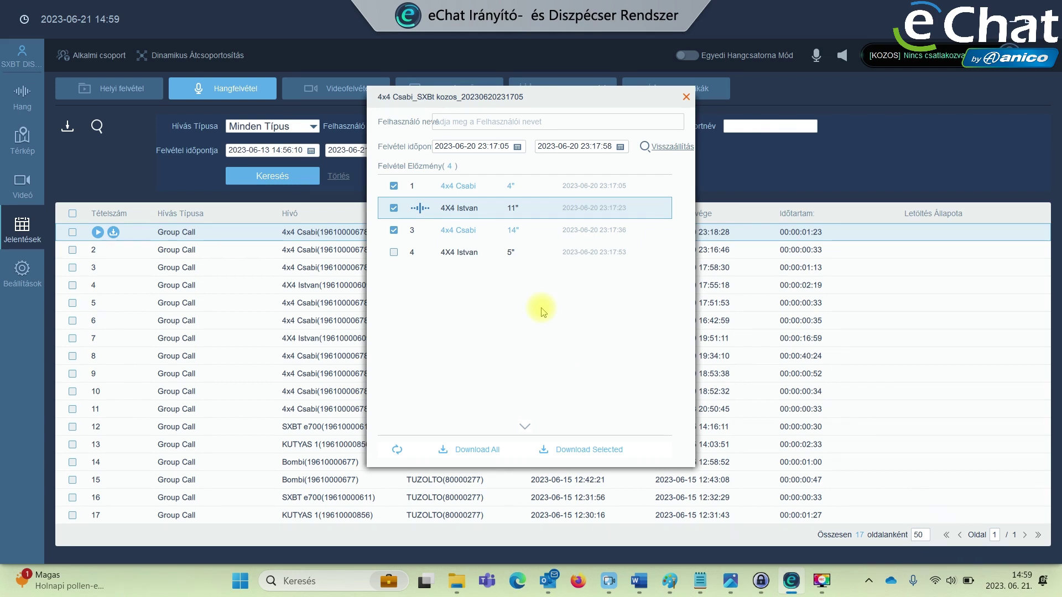
{"action": "left_click", "coordinate": [687, 98]}
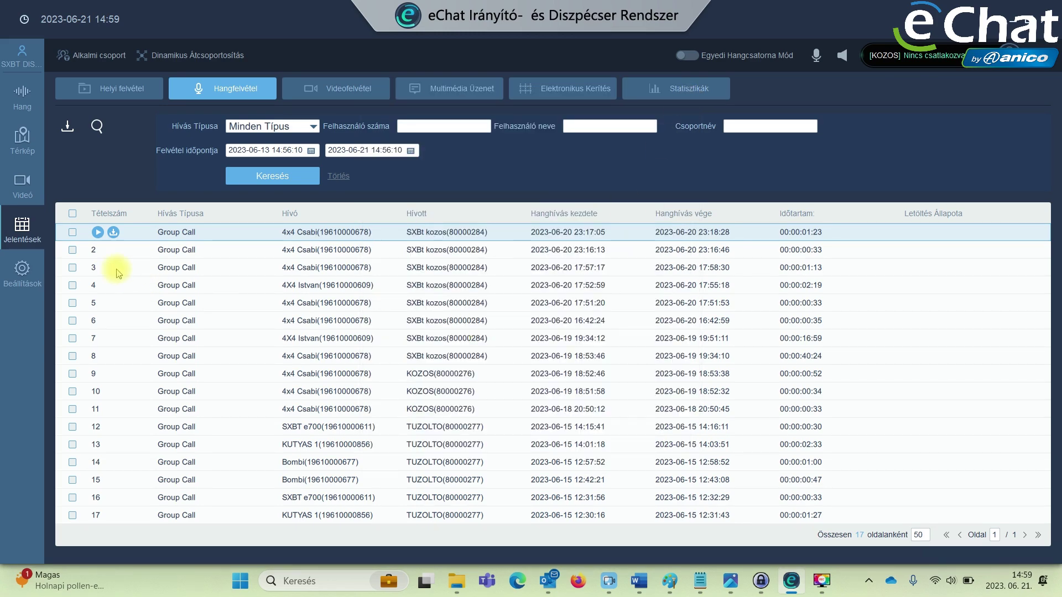
{"action": "left_click", "coordinate": [73, 234]}
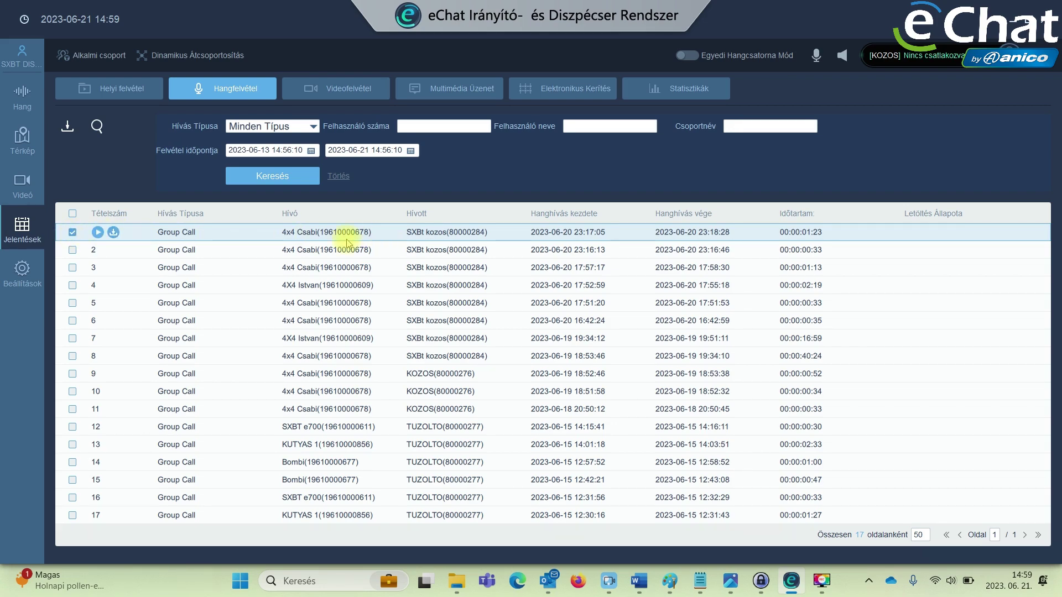
{"action": "left_click", "coordinate": [113, 232]}
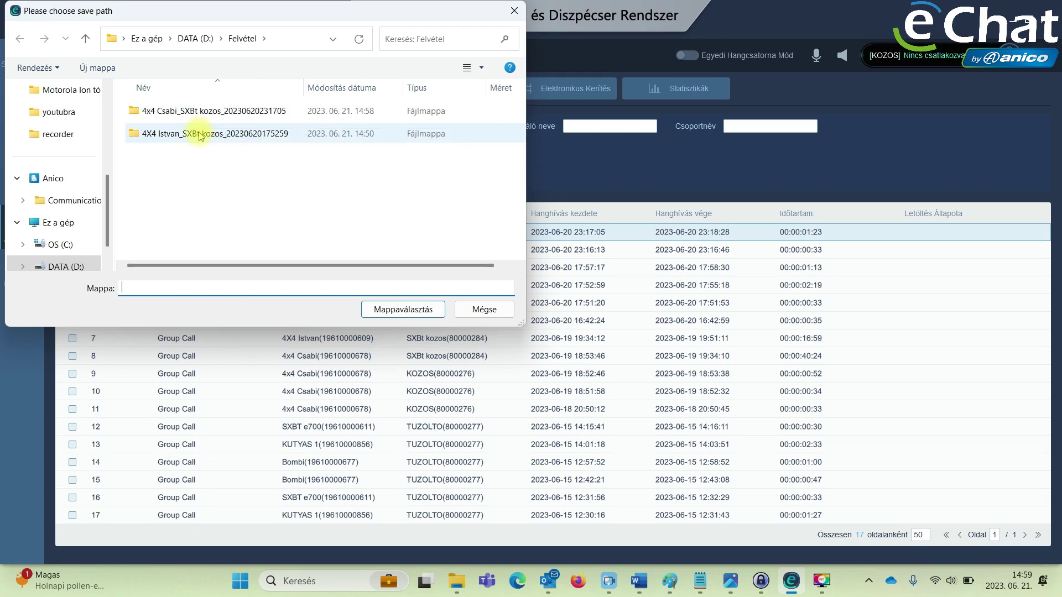
{"action": "left_click", "coordinate": [514, 10]}
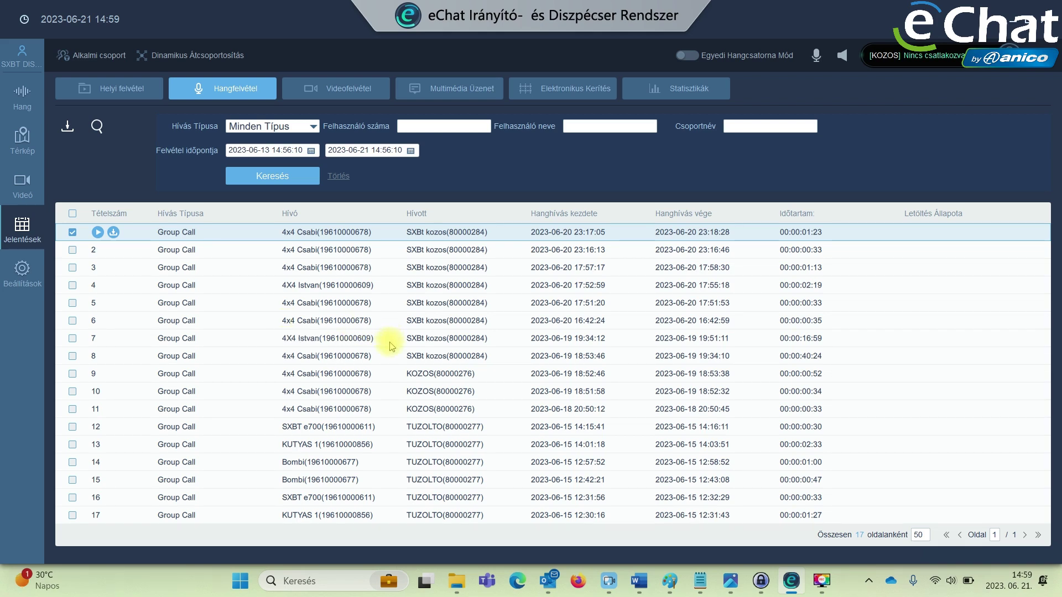
- Switch to File Explorer, play the first MP3 in the newly downloaded call folder inside Felvétel, and return to eChat
{"action": "left_click", "coordinate": [457, 581]}
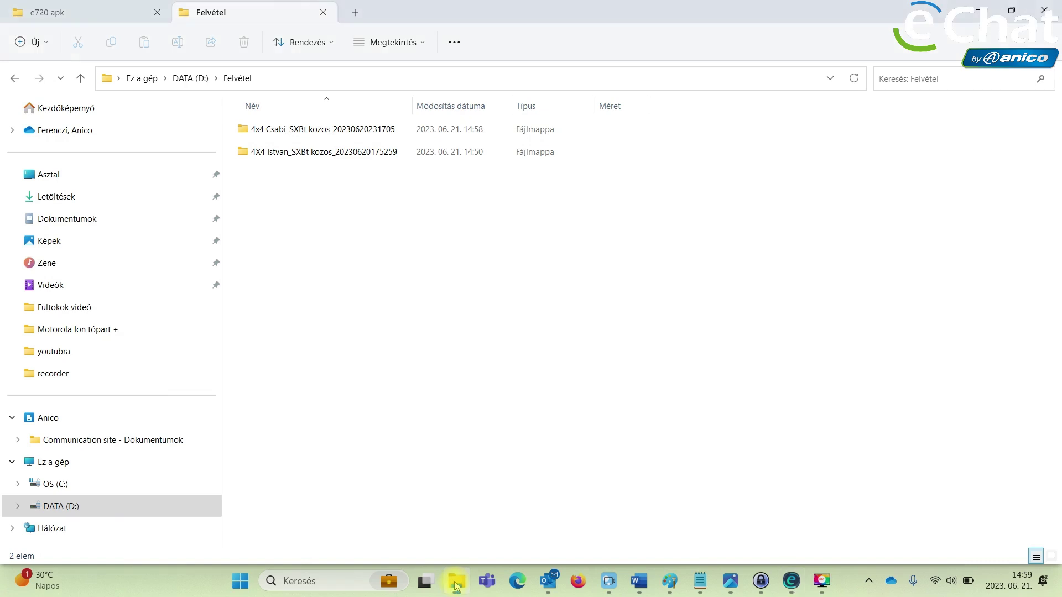
{"action": "double_click", "coordinate": [308, 130]}
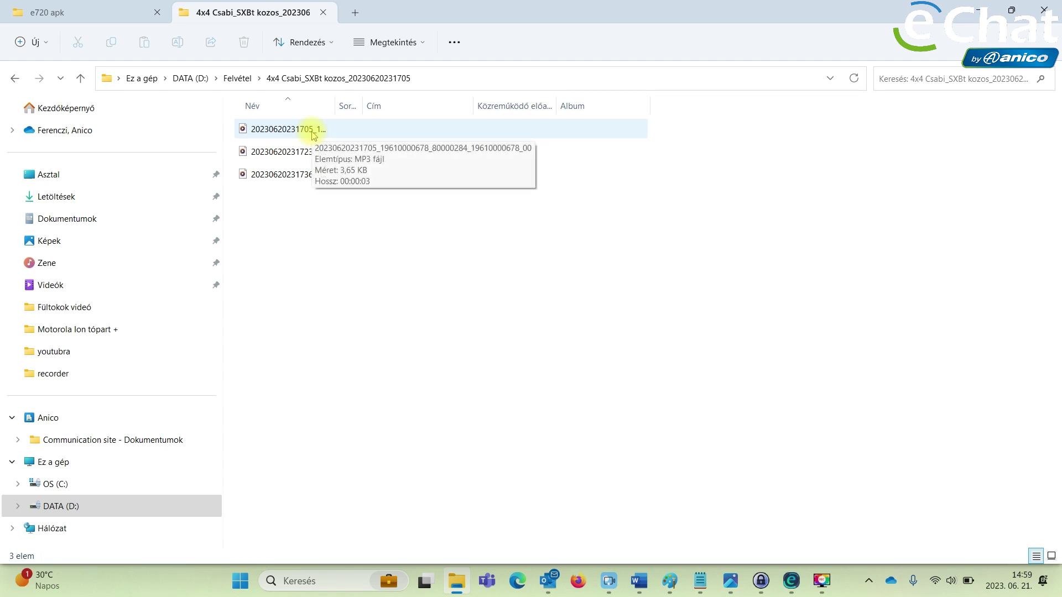
{"action": "double_click", "coordinate": [310, 131]}
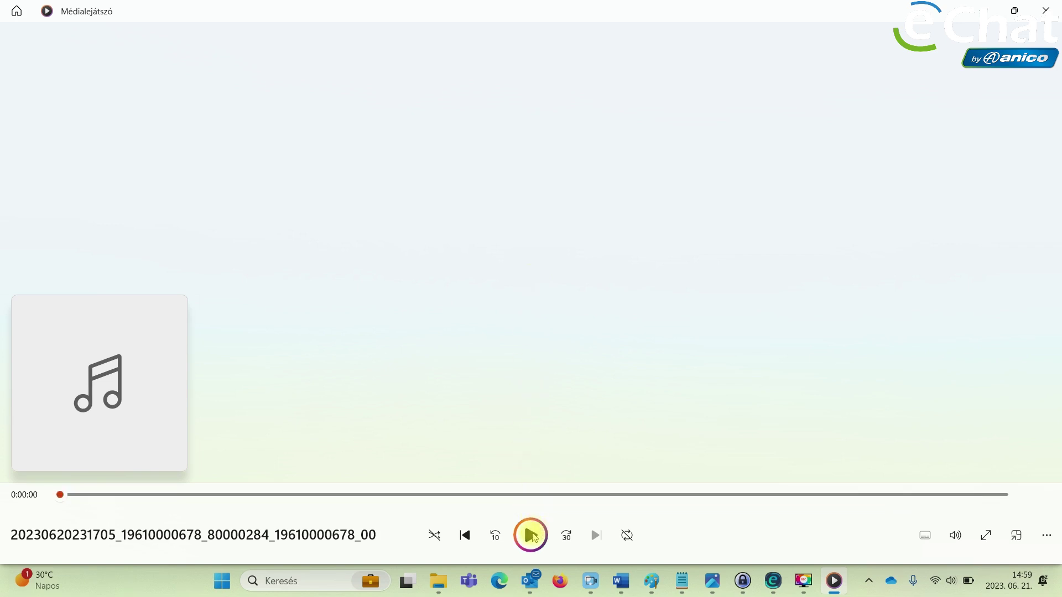
{"action": "left_click", "coordinate": [1045, 11]}
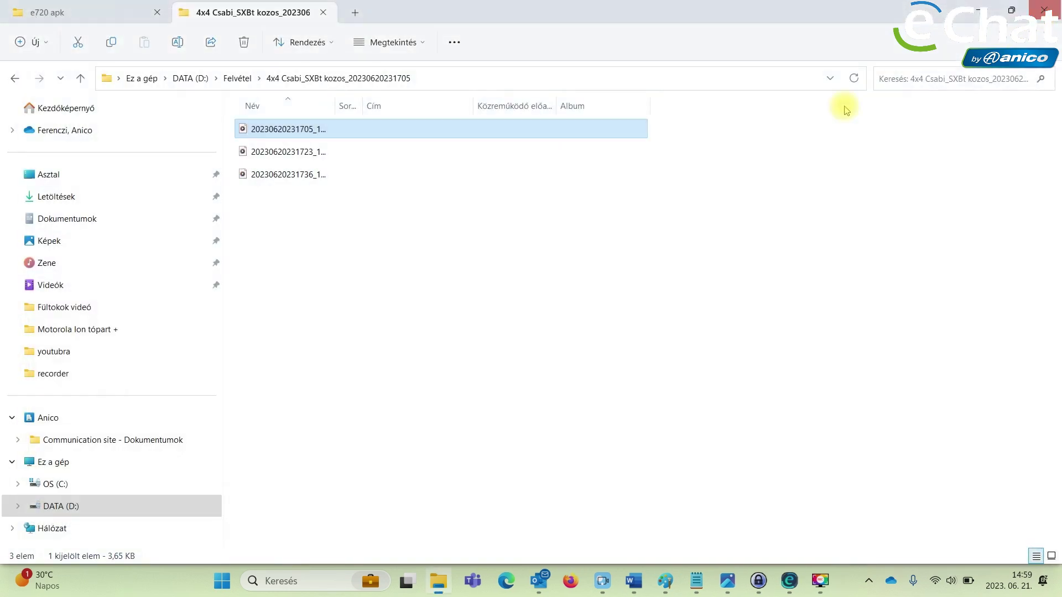
{"action": "left_click", "coordinate": [791, 581]}
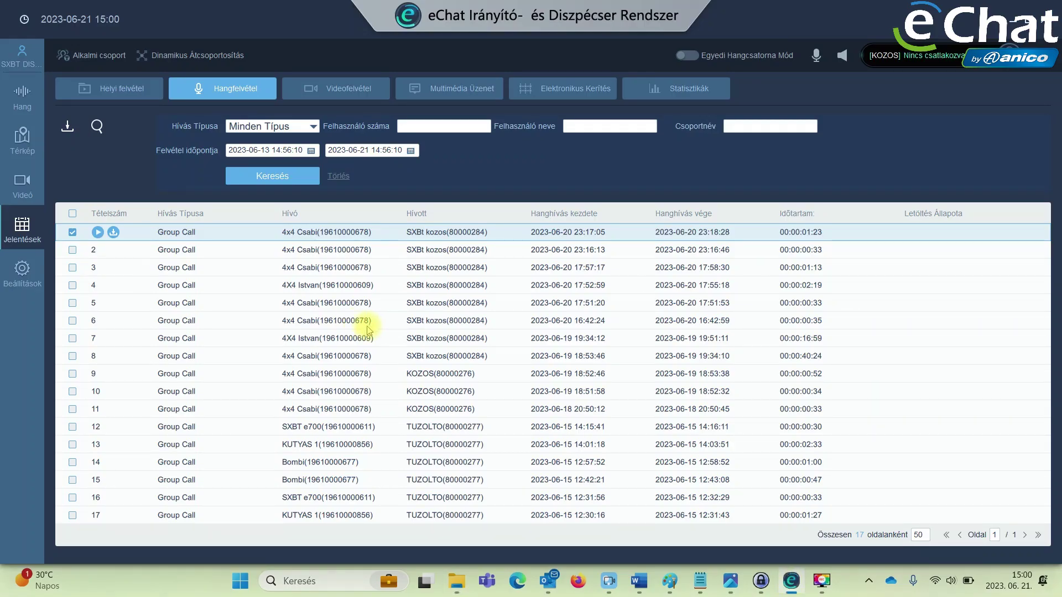